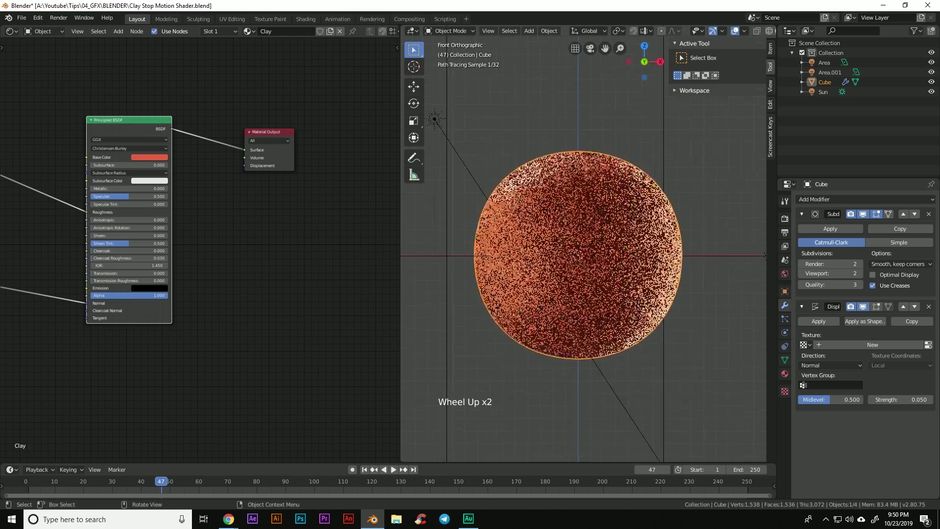
Zoom in and pan the viewport so the red clay ball sits in the centre.
scroll(576, 257, up, 1)
shift+middle_drag(575, 257, 573, 268)
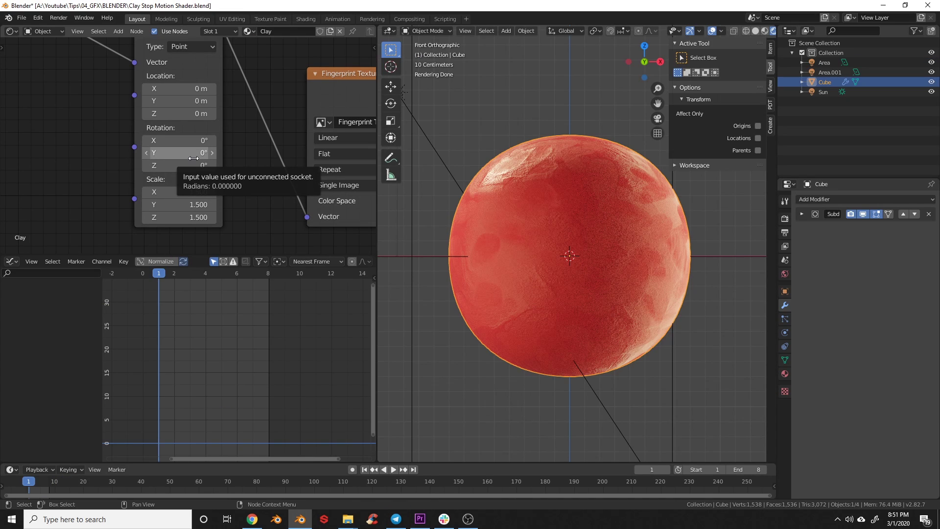
Keyframe the Mapping node's Y rotation from frame 1 to 7, stepping through 90°, 180° and 125°.
key(i)
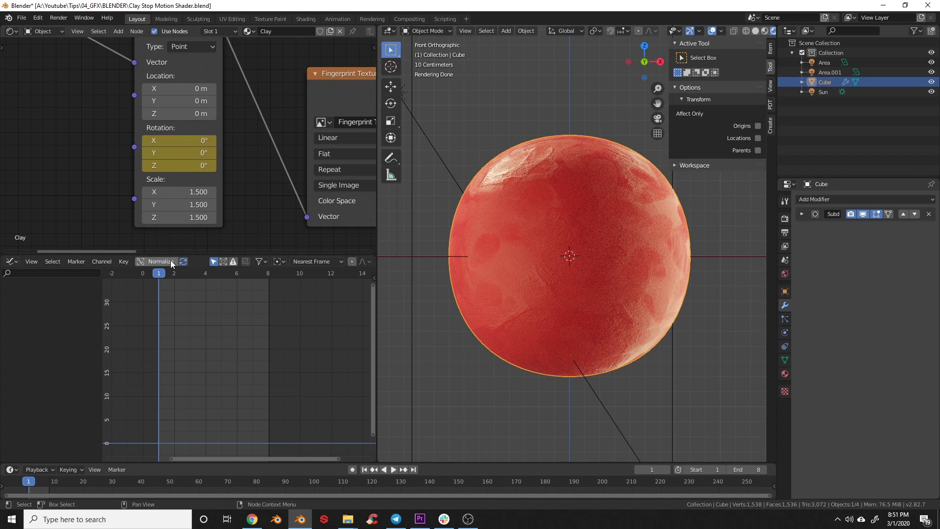
click(173, 273)
key(i)
key(ctrl+z)
key(Right)
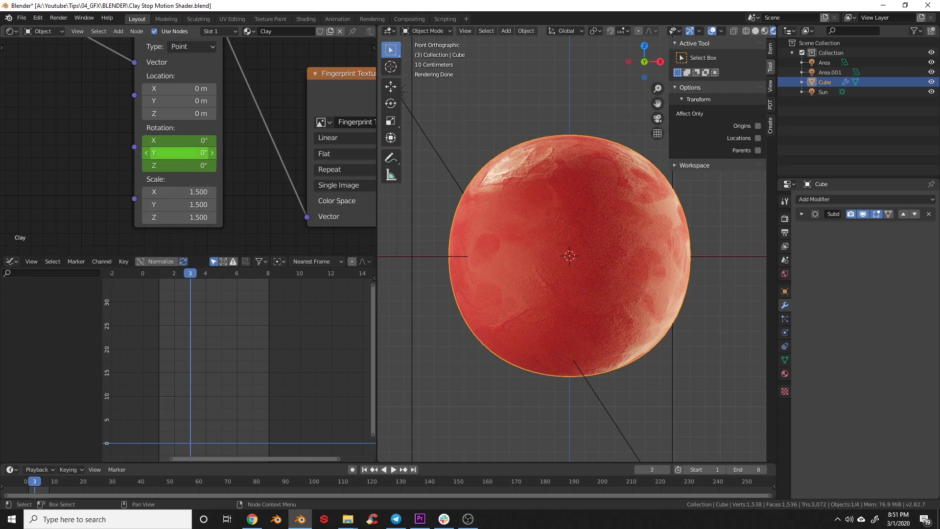
key(Return)
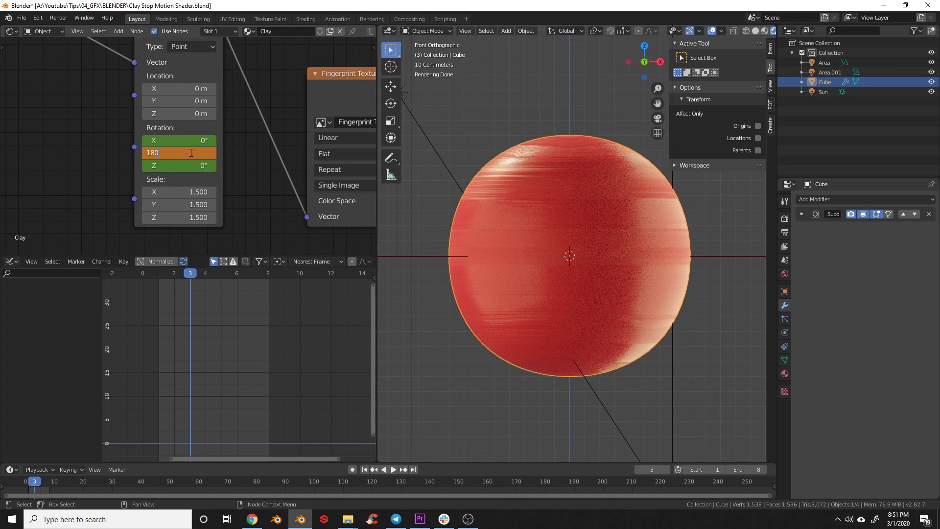
key(Return)
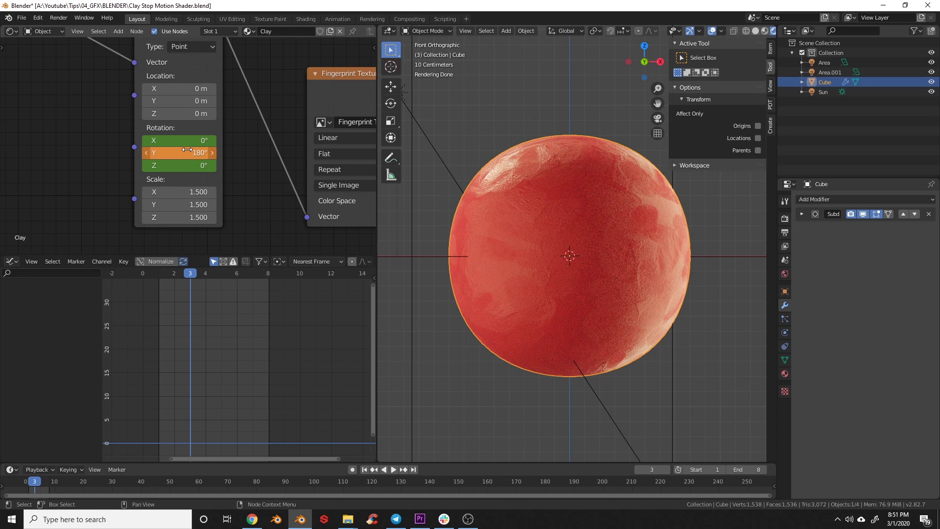
key(i)
key(Right)
key(Right)
key(Right)
key(Right)
key(Home)
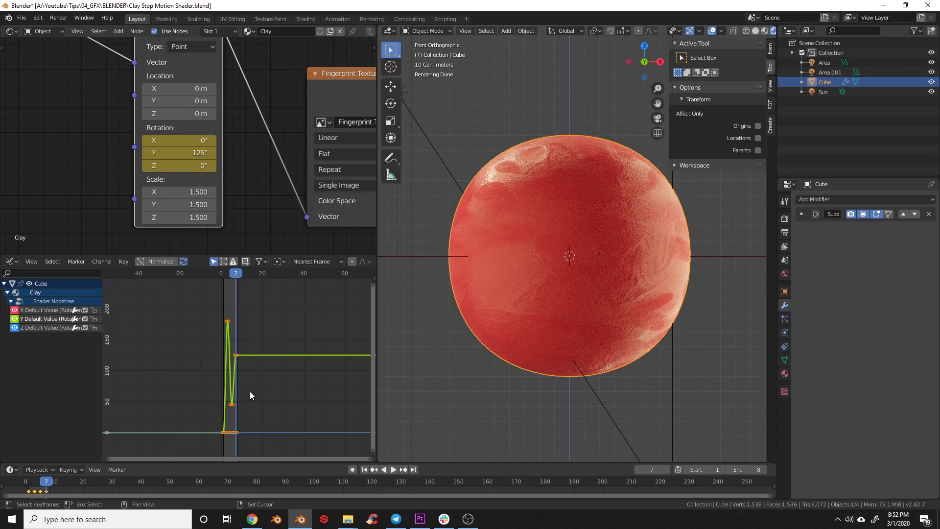
Set the texture rotation keyframes to Constant interpolation in the Graph Editor.
key(Home)
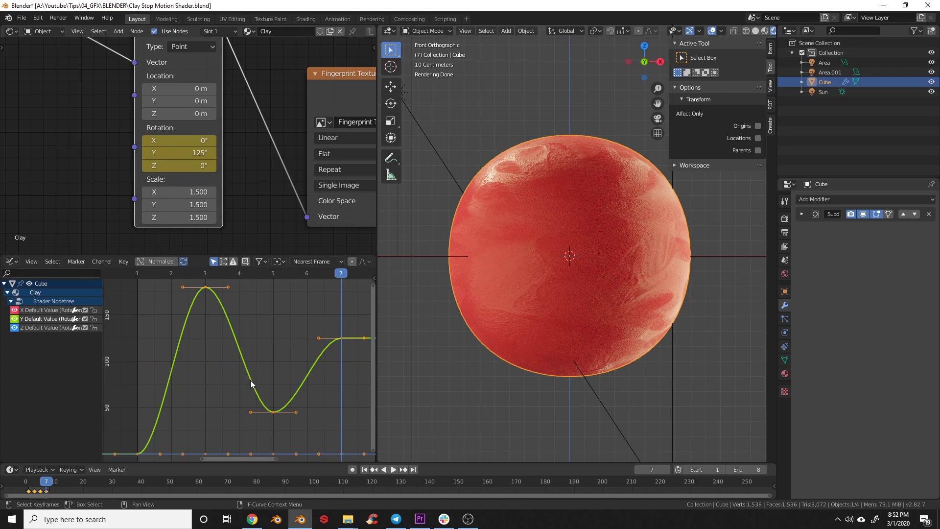
key(t)
click(251, 380)
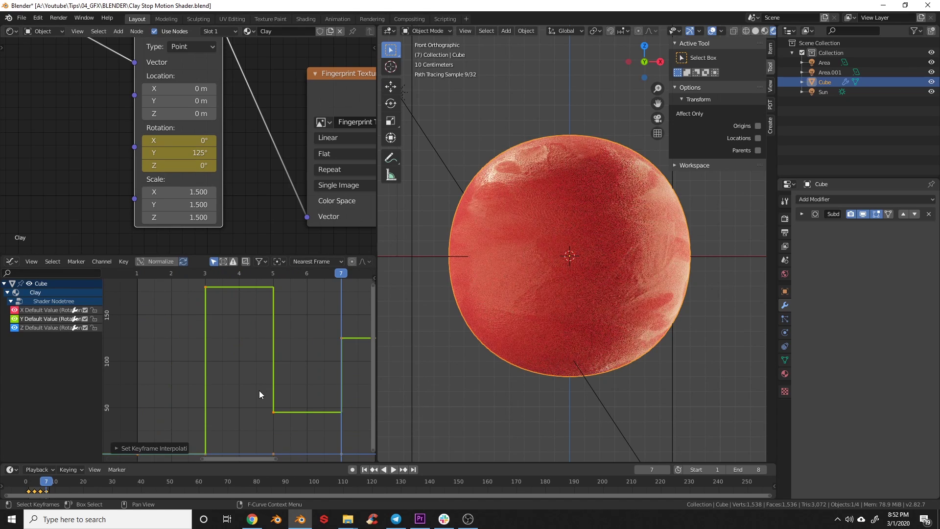
key(Home)
scroll(271, 380, down, 2)
Deselect the keys, show the sidebar and select the Y rotation channel.
click(258, 354)
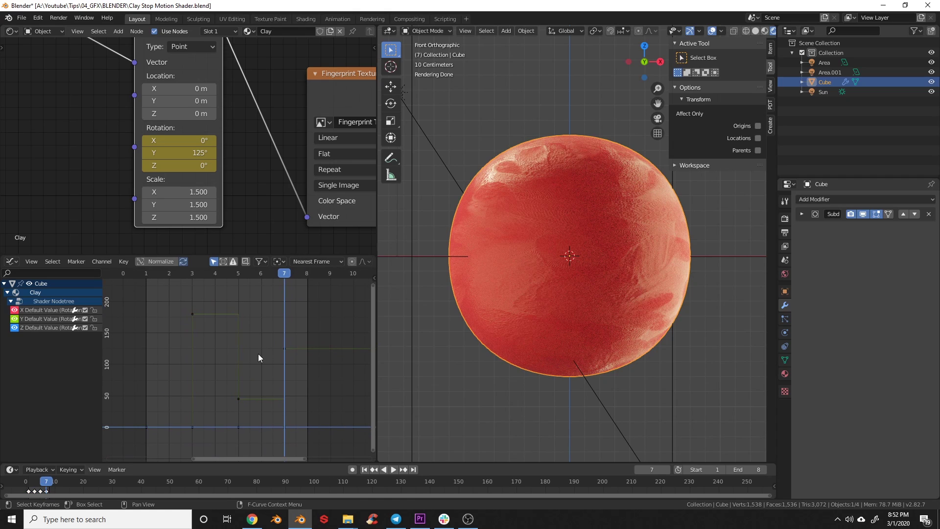
key(n)
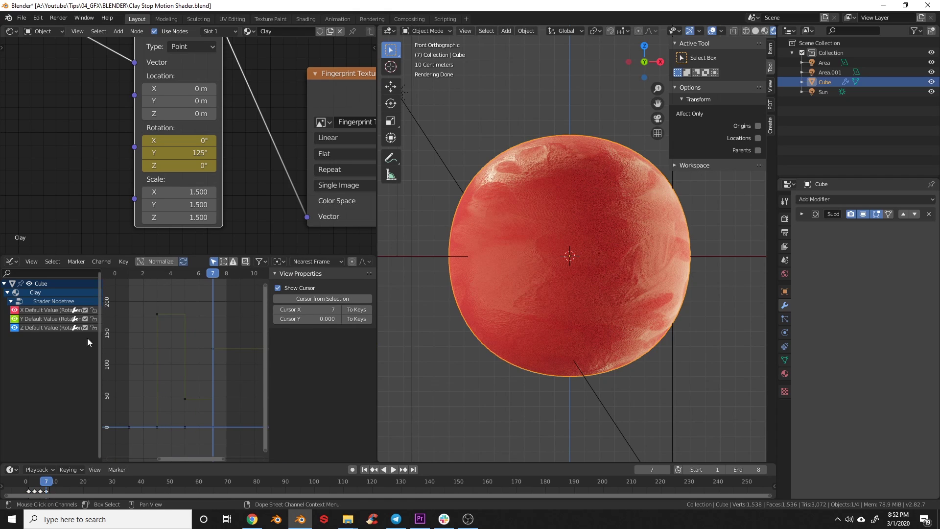
click(48, 319)
Add a Cycles modifier to the Y rotation curve so it repeats endlessly.
click(371, 309)
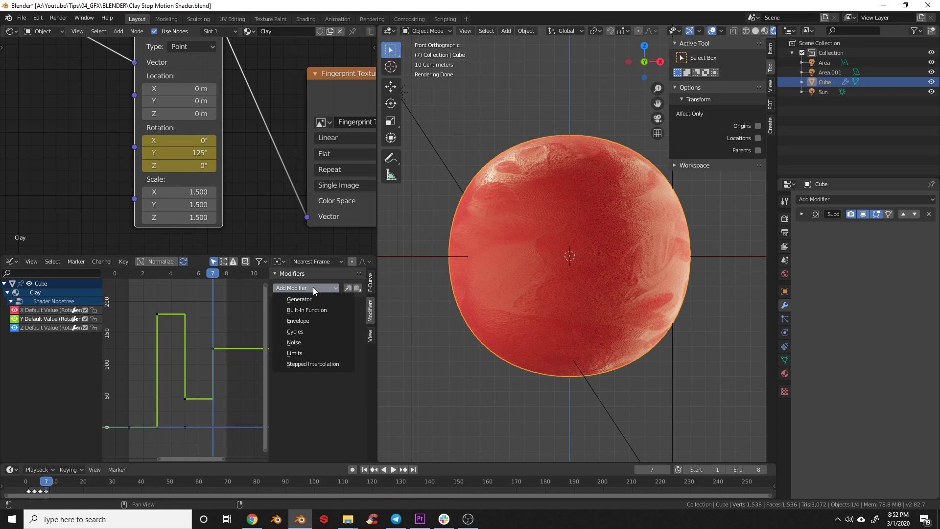
click(317, 331)
scroll(197, 354, down, 2)
scroll(194, 360, down, 3)
mouse_move(195, 359)
middle_down()
mouse_move(121, 360)
mouse_move(197, 360)
middle_up()
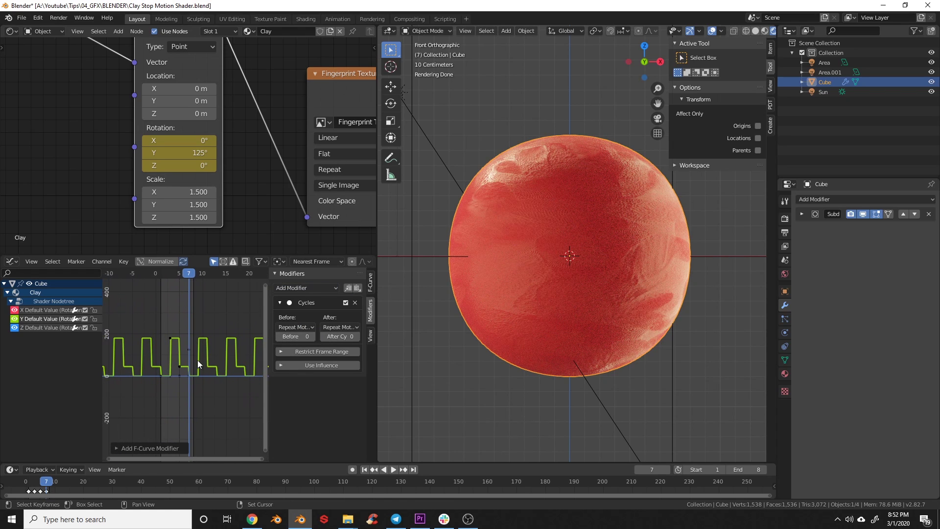
Play the animation from frame 1 to preview the stepped rotation, then stop at frame 2.
click(364, 469)
click(395, 469)
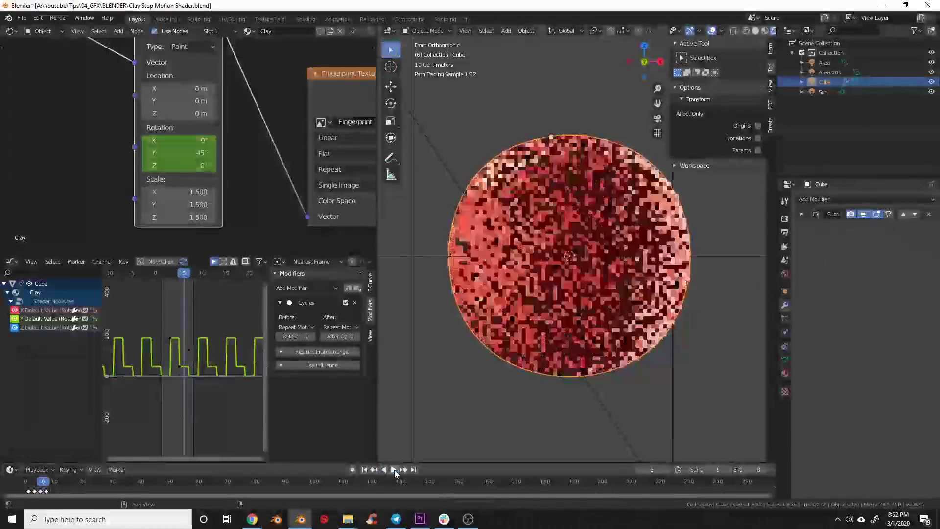
key(space)
key(space)
drag(168, 277, 189, 276)
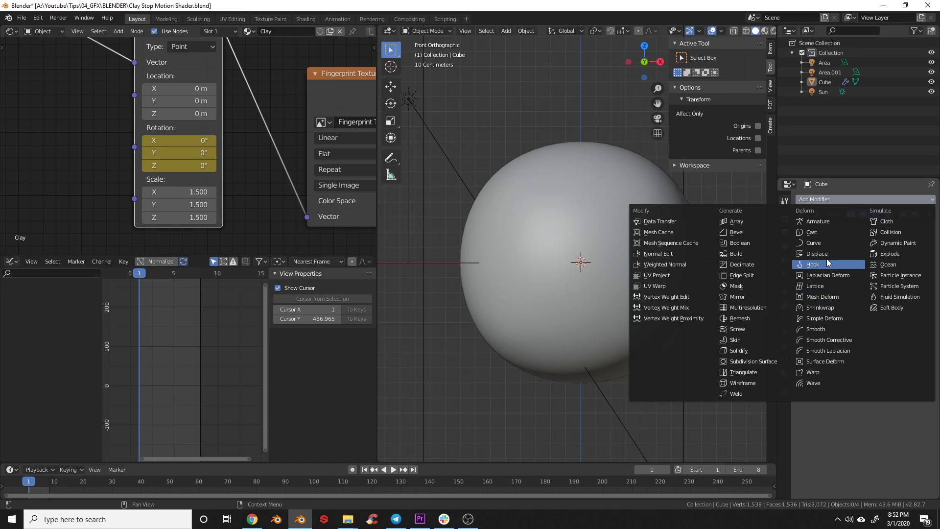
Add a Displace modifier using a new Clouds texture with strength 0.02.
click(828, 255)
scroll(643, 295, down, 1)
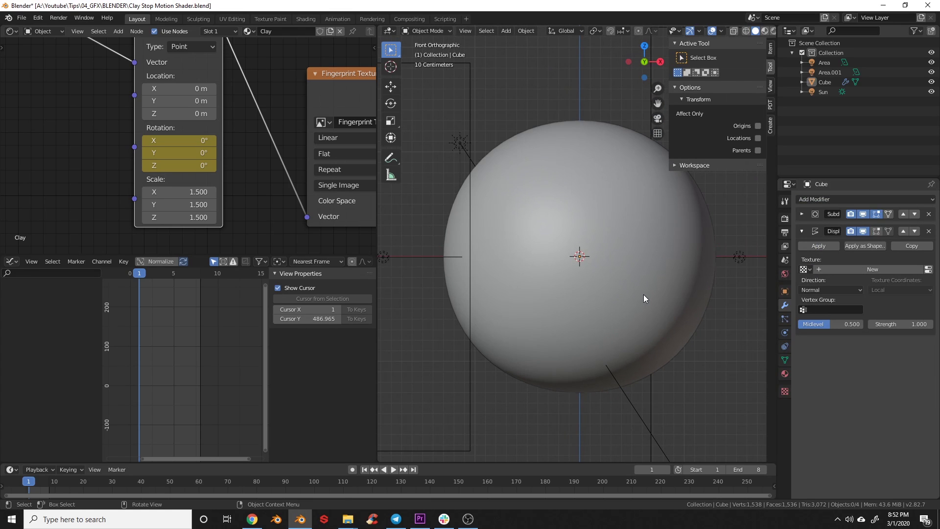
click(872, 270)
click(881, 228)
click(865, 263)
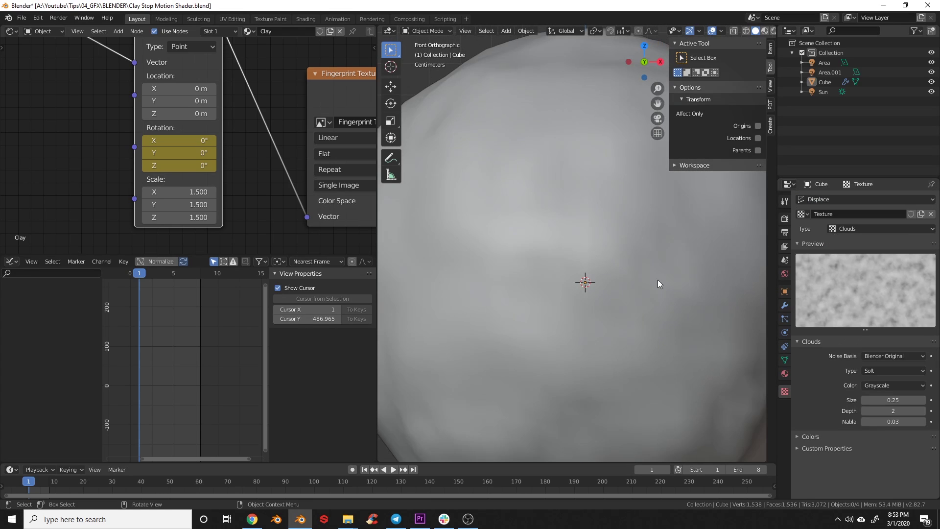
click(689, 306)
click(785, 305)
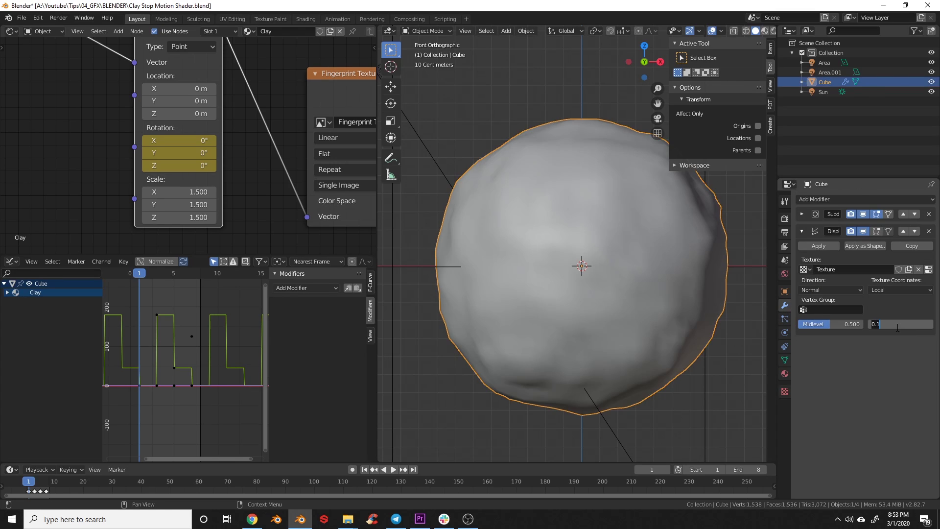
key(Return)
Keyframe the Clouds Noise Size at frames 1, 3, 5 and 7, rising from 0.25 to 1.00.
click(785, 391)
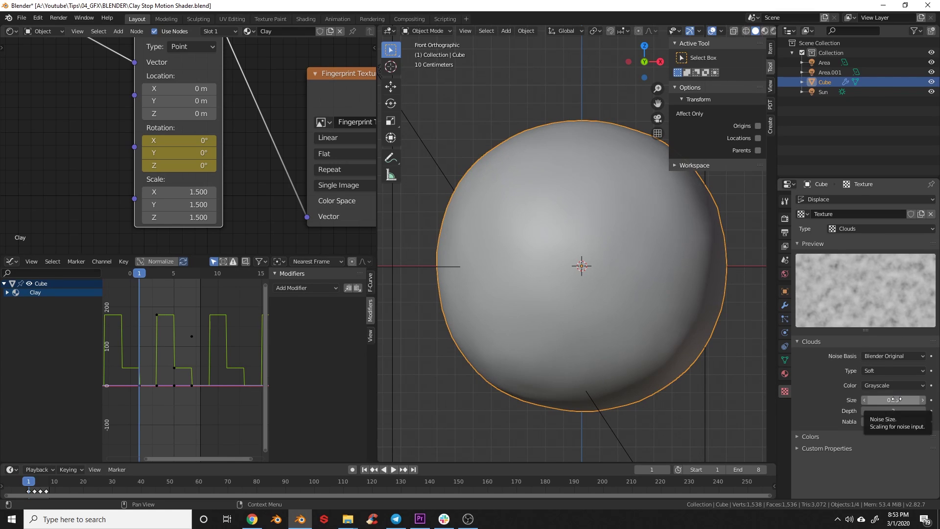
click(932, 400)
key(Up)
text(0.5)
key(Return)
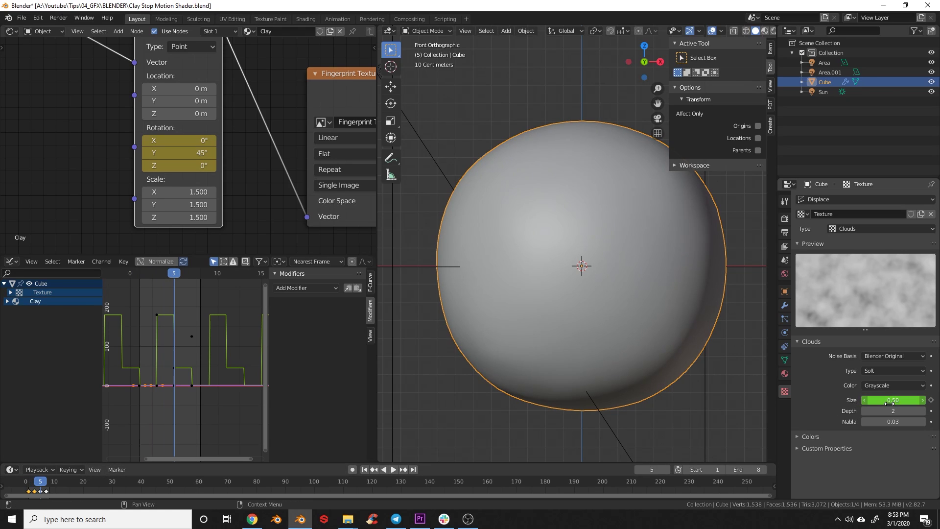
key(Return)
key(Up)
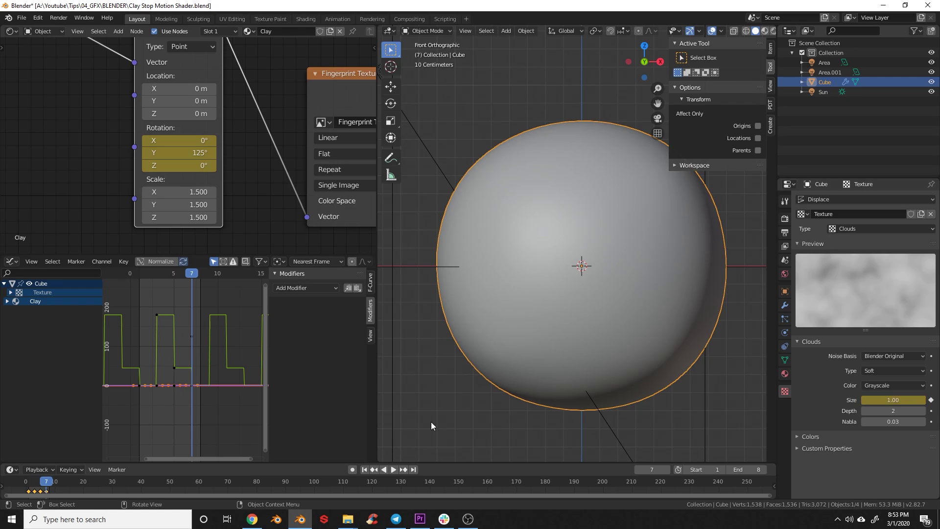
Make the Noise Size curve Constant with a Cycles modifier, then play the animation.
key(KP_Decimal)
key(t)
click(194, 389)
click(306, 289)
click(322, 331)
scroll(170, 360, down, 5)
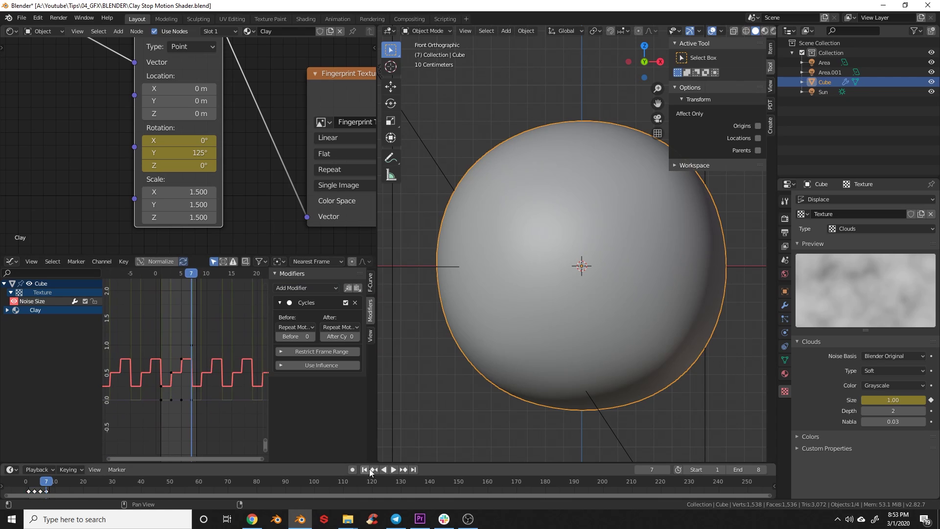
click(393, 470)
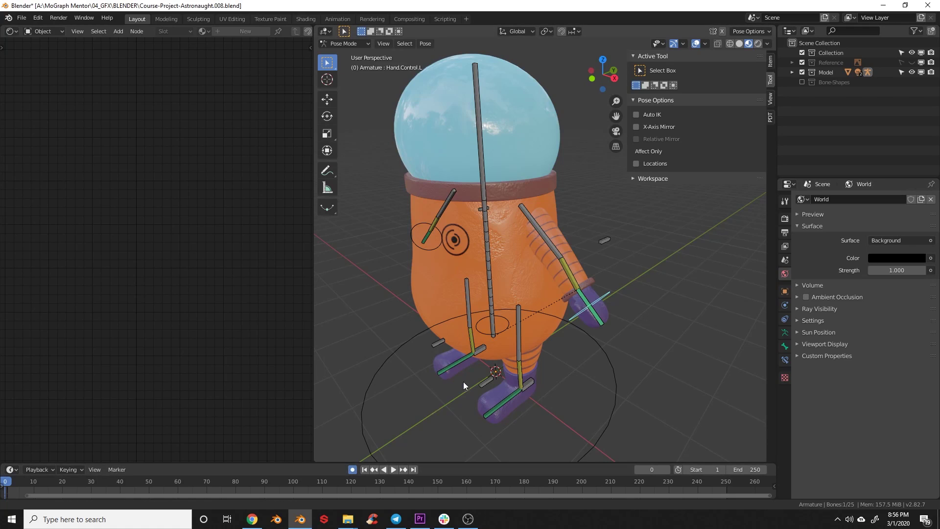
Start playback and orbit the view while rotating and moving the hand control.
middle_drag(463, 385, 588, 363)
key(r)
click(597, 360)
key(space)
key(space)
middle_drag(470, 343, 589, 318)
key(g)
click(534, 307)
Reposition and rotate the hand control, then move the left foot control from a side view.
scroll(589, 318, up, 2)
key(g)
click(587, 317)
key(r)
click(629, 346)
click(538, 338)
middle_drag(539, 337, 573, 360)
key(g)
click(651, 422)
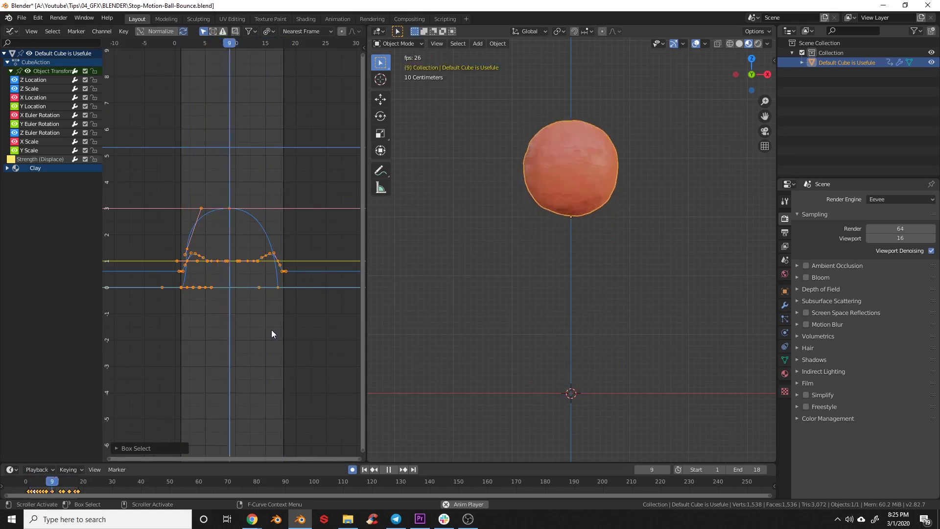
Fit all bounce curves in the graph, stop playback at frame 1 and call up interpolation options.
key(Home)
key(Home)
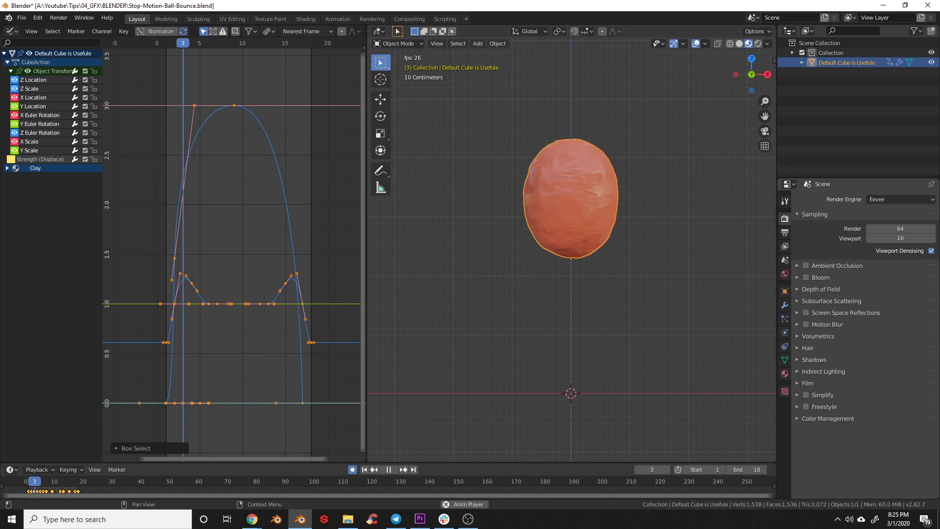
key(Escape)
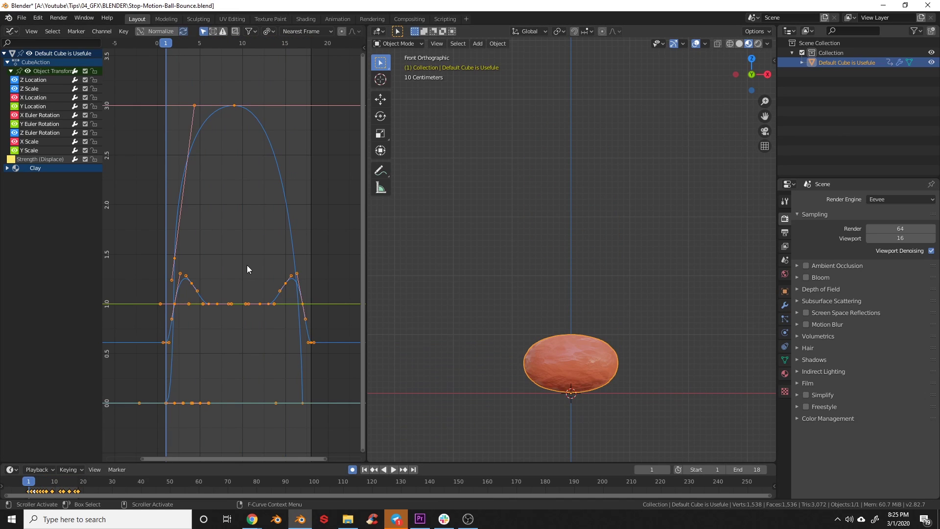
key(t)
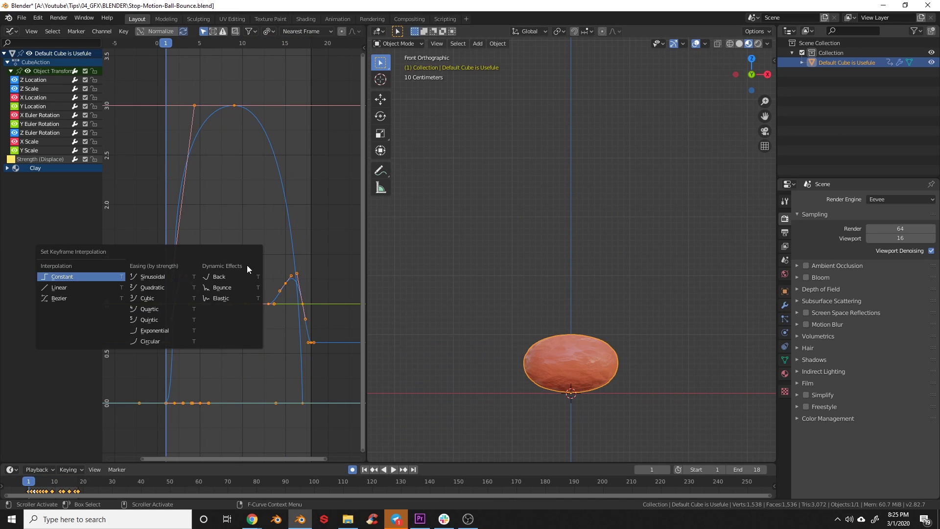
Set all bounce curves to Constant and play the stepped bounce, returning to frame 1.
click(93, 277)
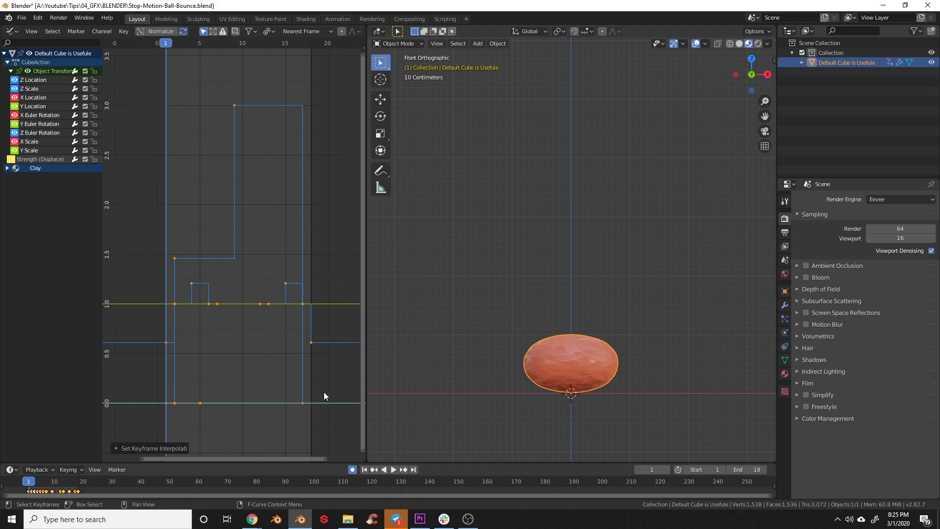
click(394, 470)
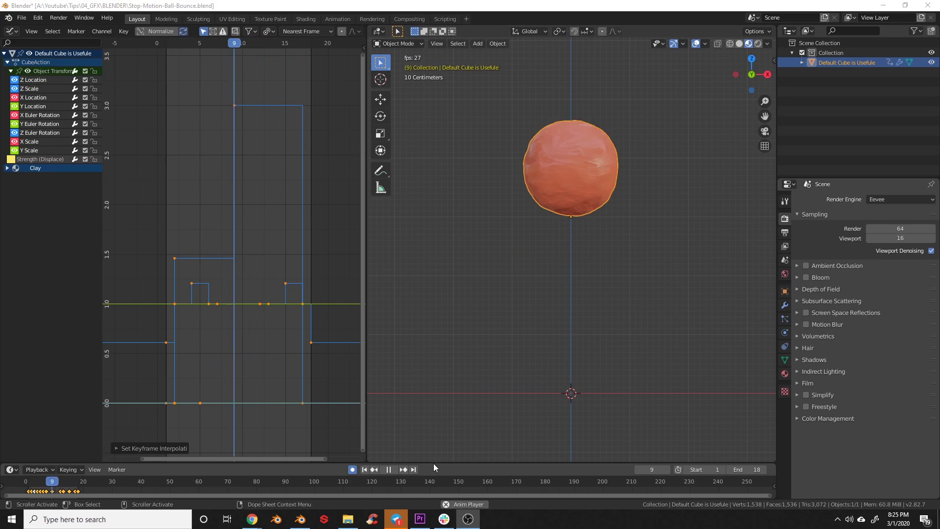
key(space)
click(365, 470)
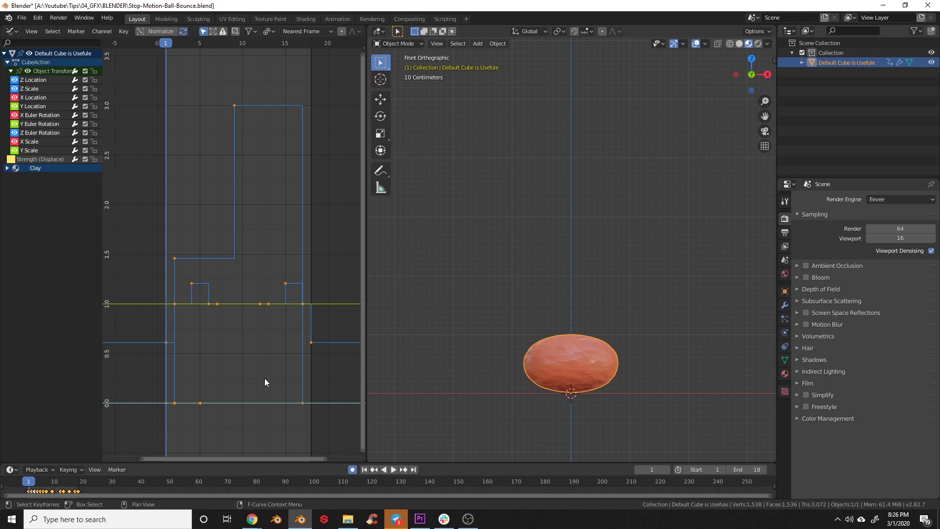
Undo back to the smooth Bezier bounce curves and step ahead to frame 4.
key(ctrl+z)
key(ctrl+z)
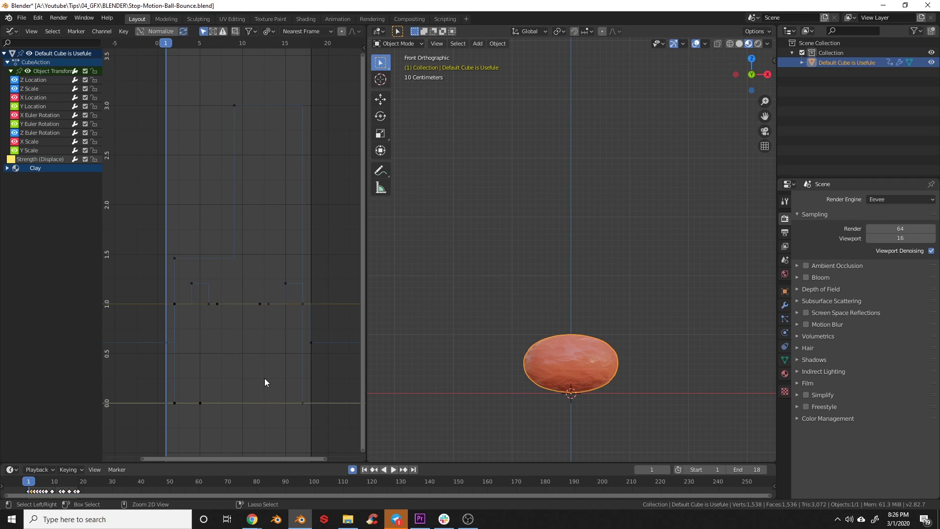
key(ctrl+z)
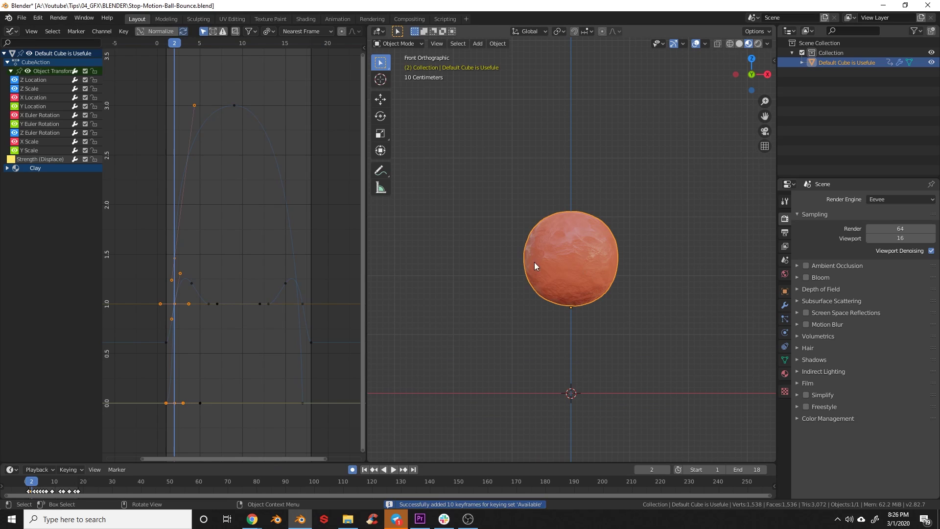
key(Right)
key(Right)
Key the clay ball's pose at frames 4, 6, 8, 9 and 11.
key(i)
drag(198, 44, 208, 44)
key(i)
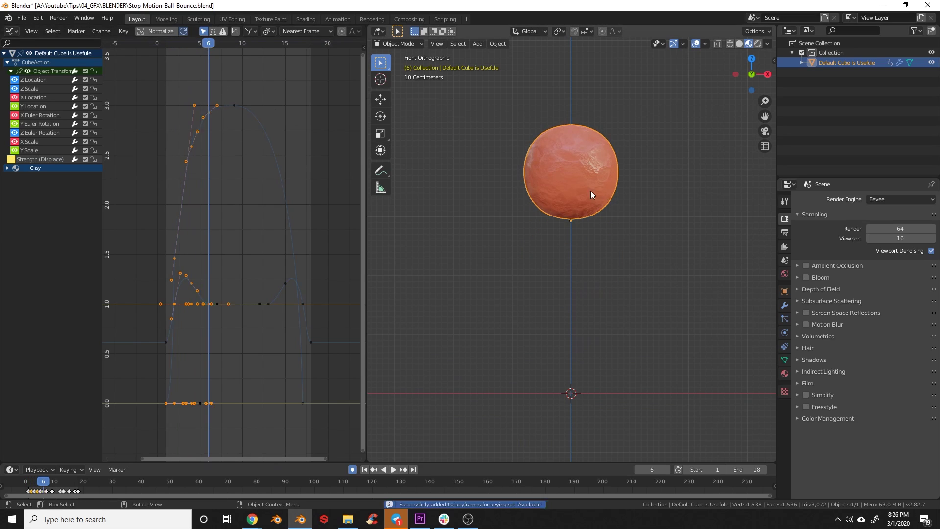
click(218, 48)
key(Right)
key(i)
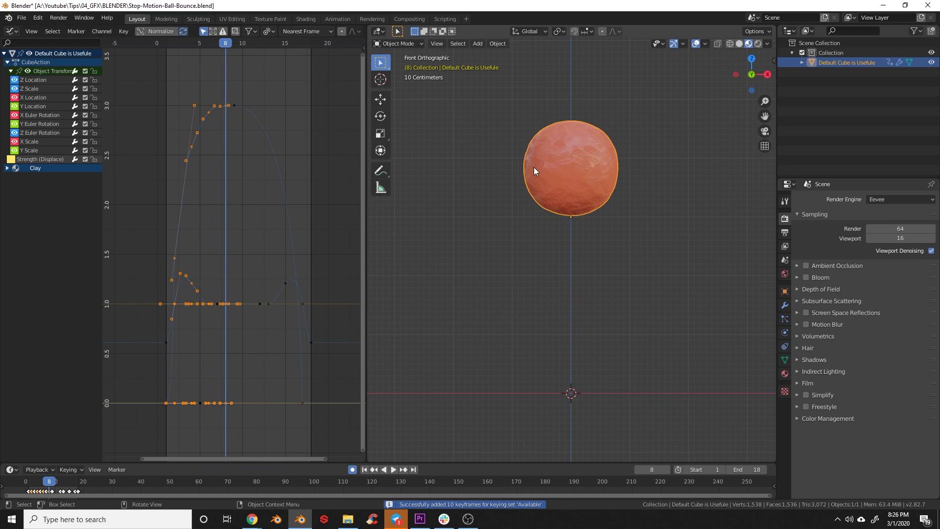
key(Right)
key(i)
click(242, 45)
click(249, 48)
key(i)
Undo the extra late keyframes, re-key frame 11 and play the bounce back.
key(ctrl+z)
click(301, 45)
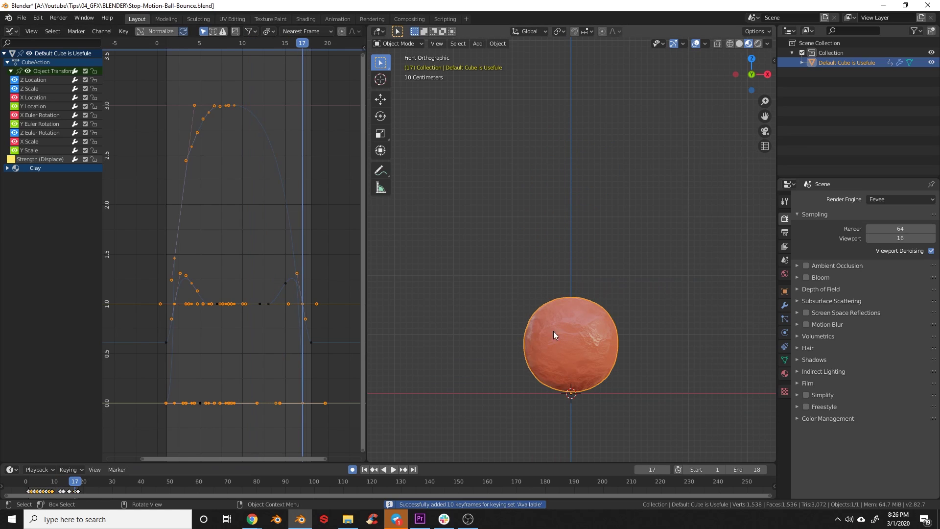
key(ctrl+z)
key(ctrl+z)
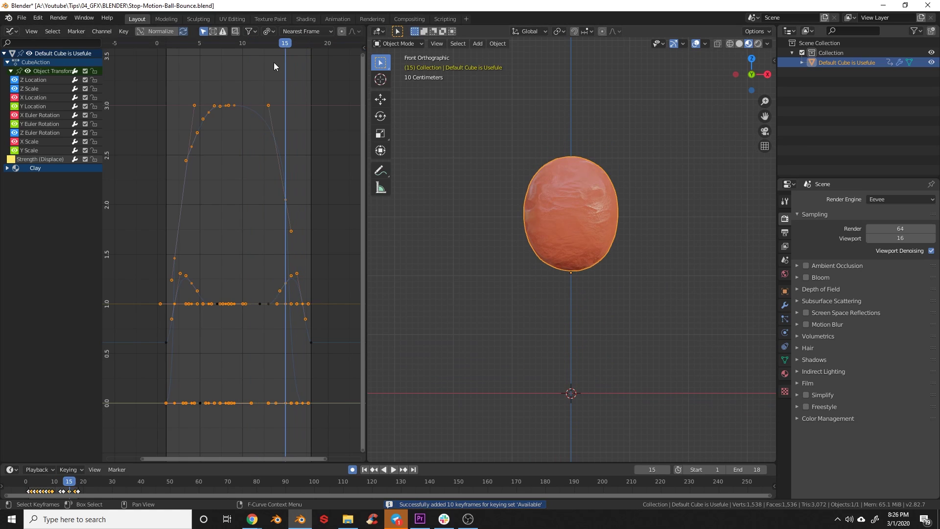
key(ctrl+z)
key(ctrl+z)
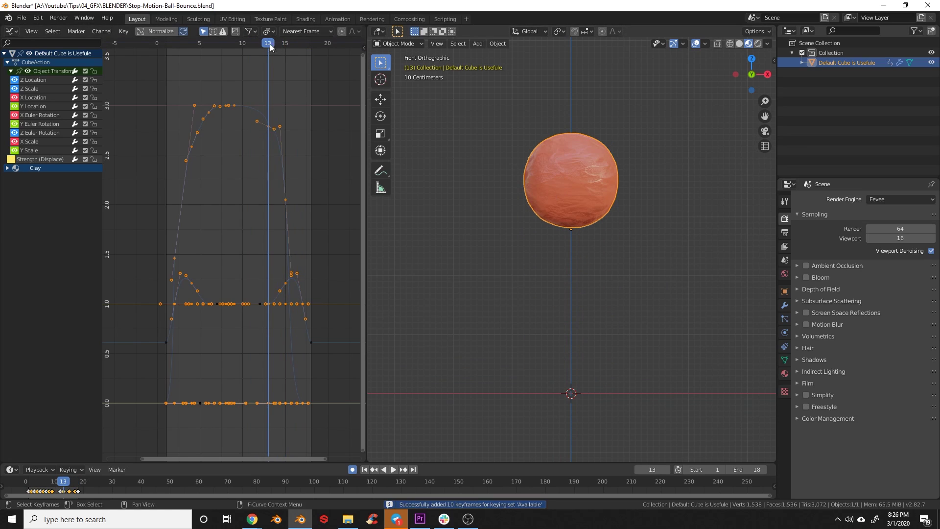
drag(283, 46, 254, 48)
key(i)
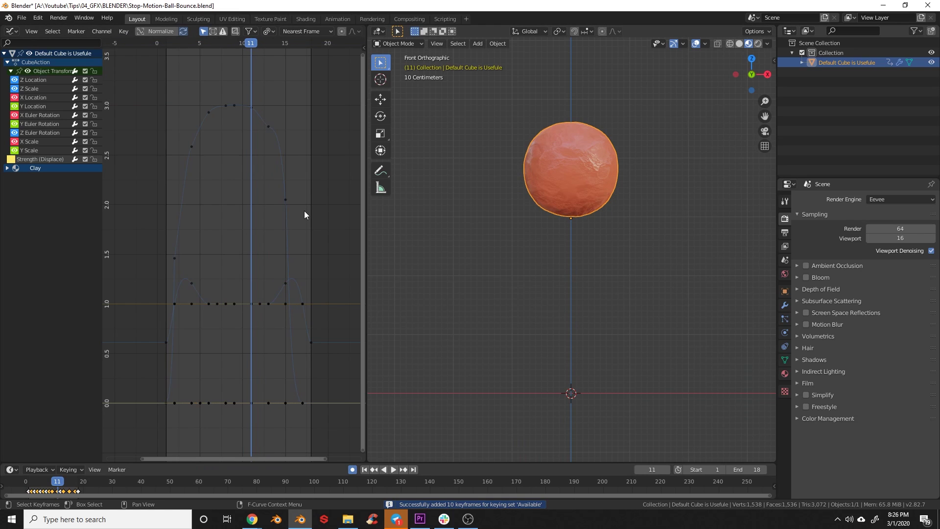
click(393, 470)
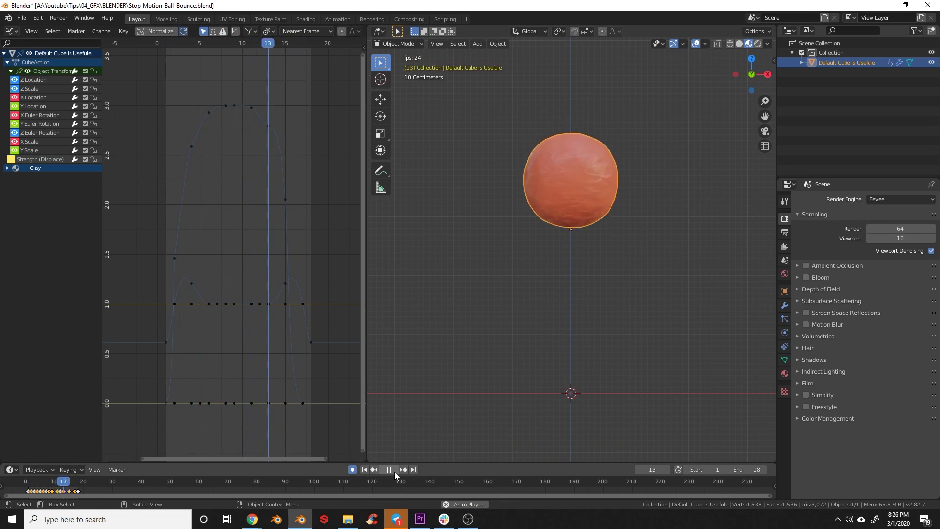
Stop playback and switch all bounce keyframes to Constant interpolation for a stepped look.
click(371, 471)
key(a)
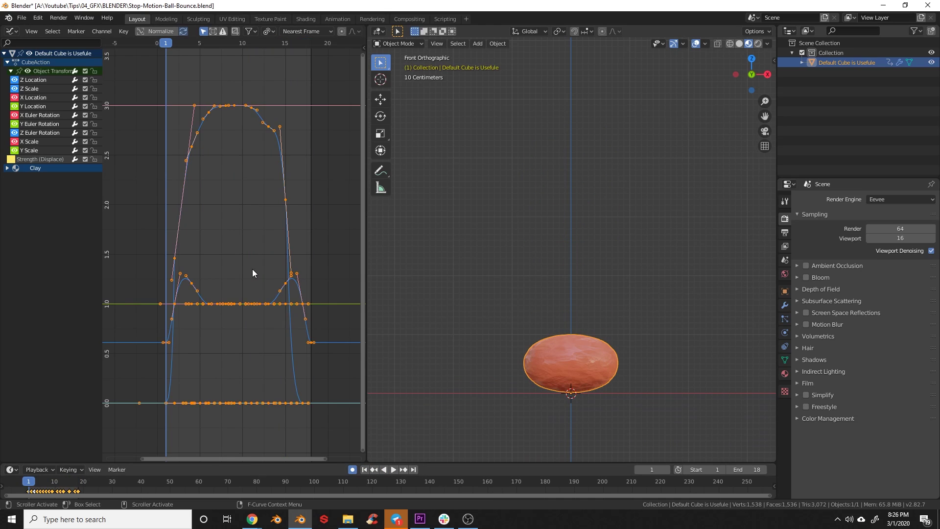
key(t)
click(229, 269)
click(253, 276)
Play the stepped bounce, then shift the Z Location keyframes slightly.
click(395, 470)
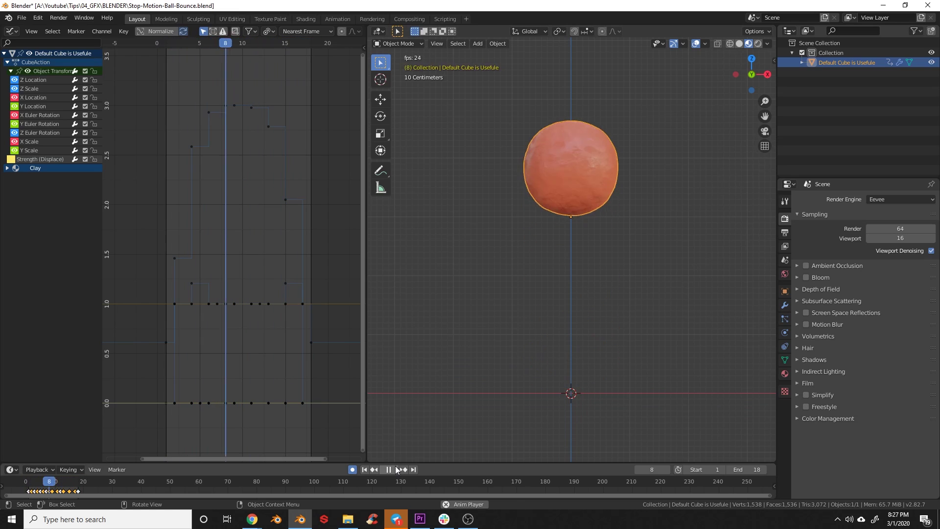
key(space)
key(space)
click(254, 107)
key(g)
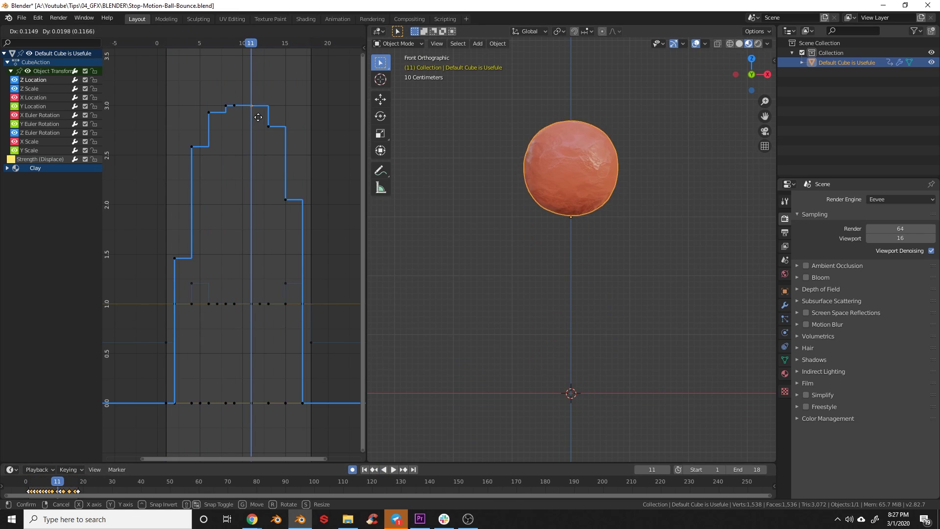
click(259, 124)
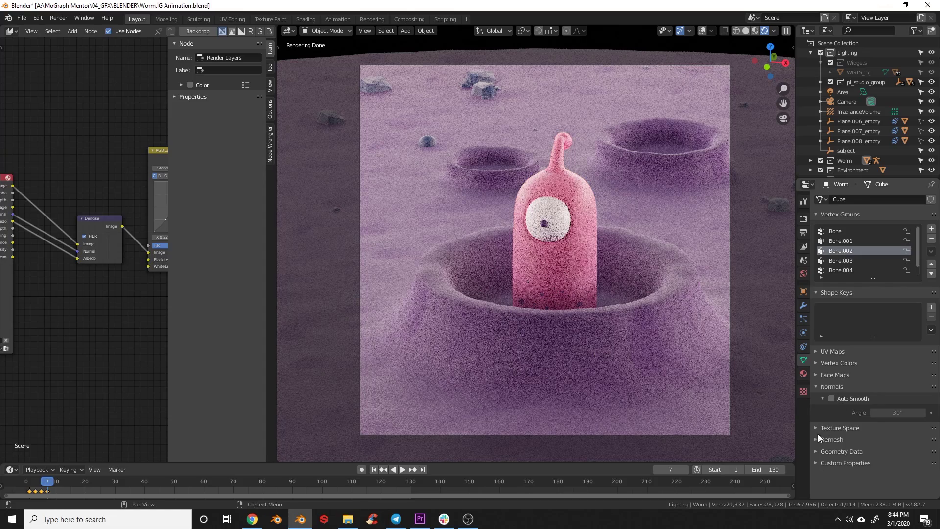
Enable Depth of Field on the Camera with an initial F-Stop of 5.0.
click(850, 101)
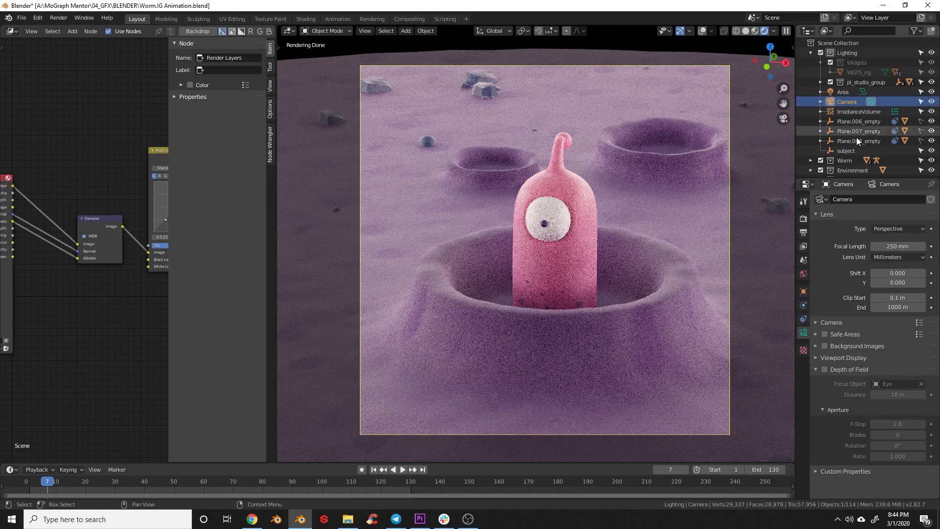
click(825, 369)
click(896, 424)
text(5)
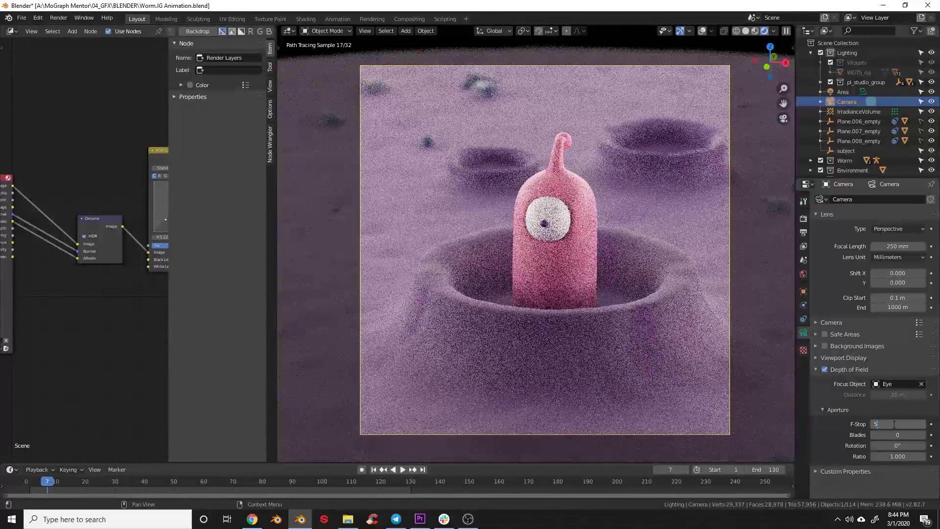
text(.0)
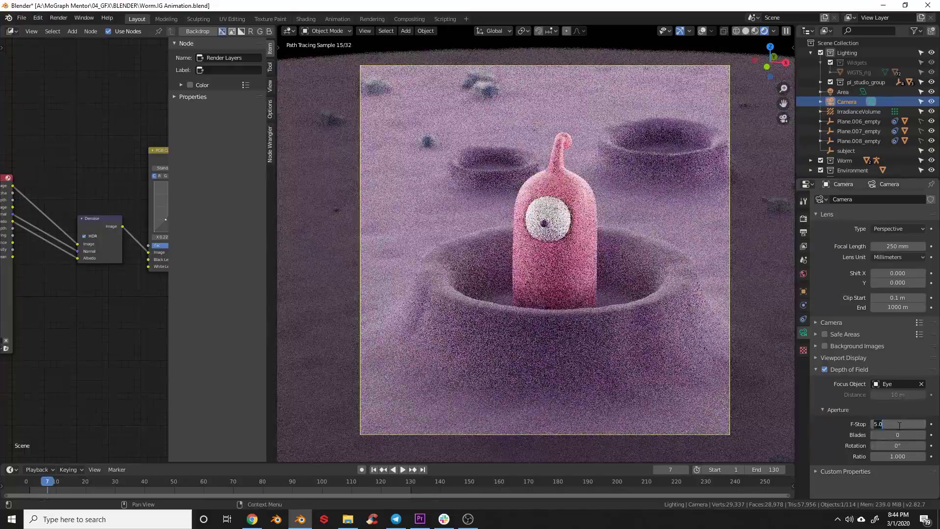
key(Return)
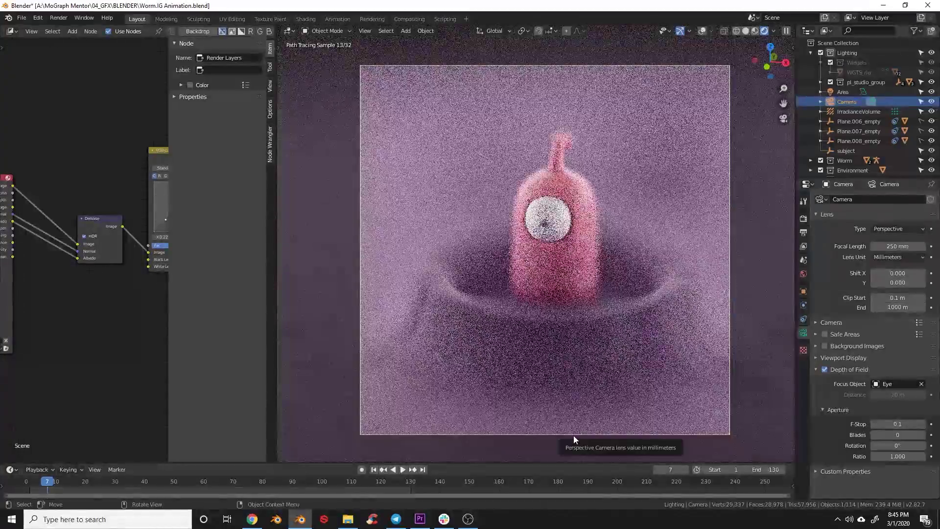
Try an F-Stop of 0.5, then settle on 1.2.
click(884, 426)
text(.5)
key(Return)
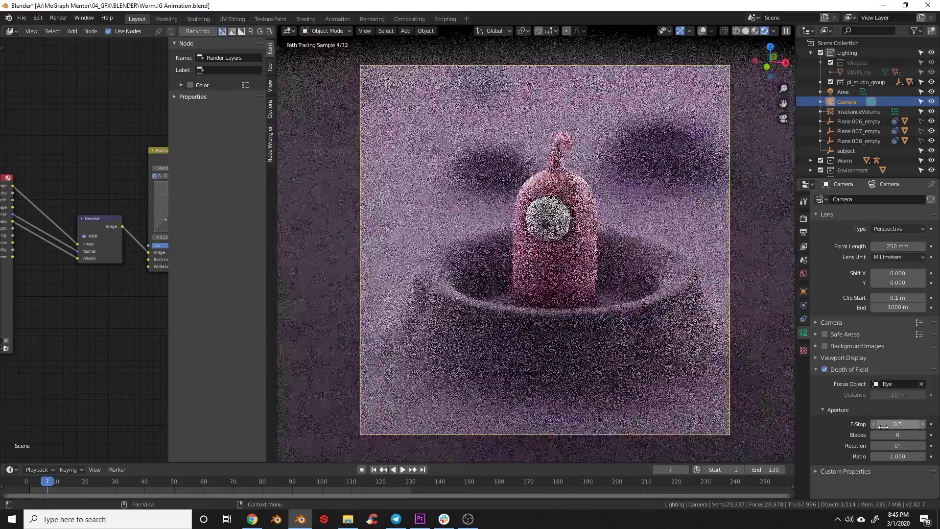
click(891, 425)
text(1.2)
key(Return)
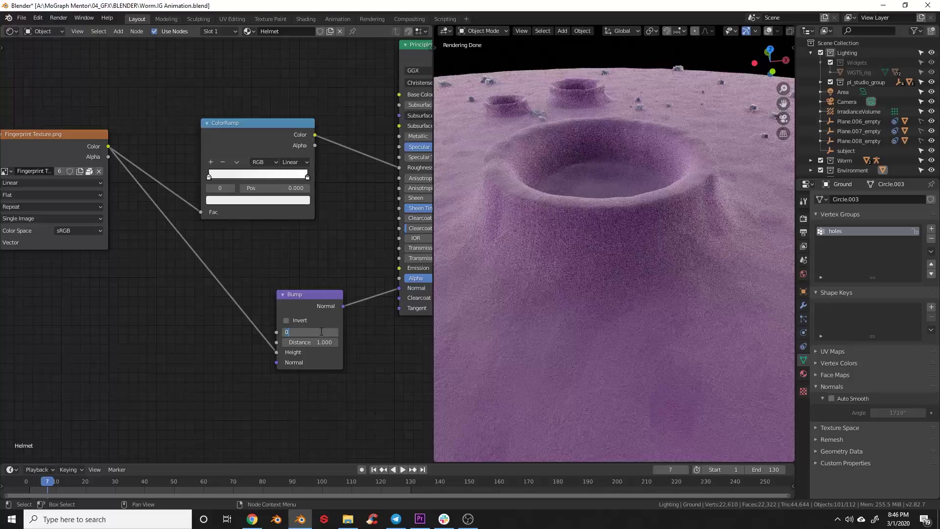
Drive the ground's Bump Height with a Noise Texture's Color instead of the fingerprint alpha, detail 5.
drag(279, 356, 176, 374)
key(shift+a)
text(nois)
key(Return)
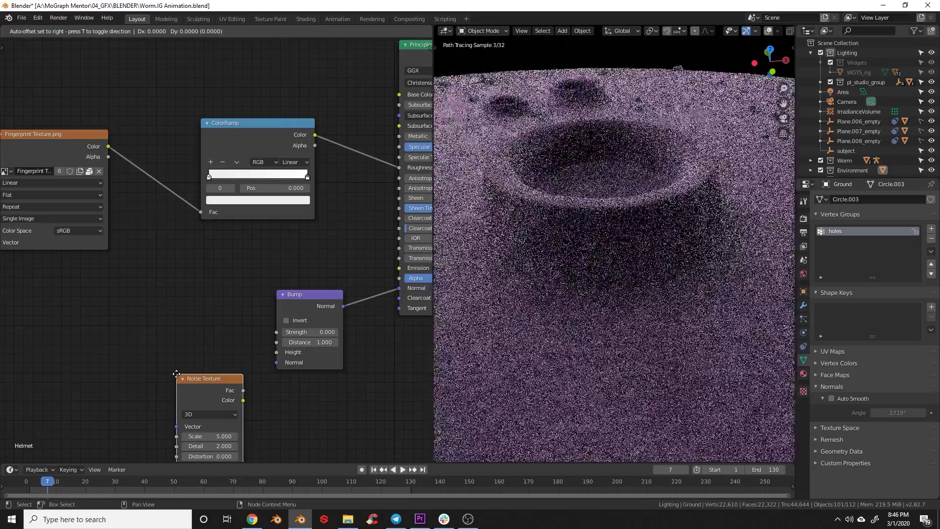
click(208, 329)
drag(277, 357, 307, 332)
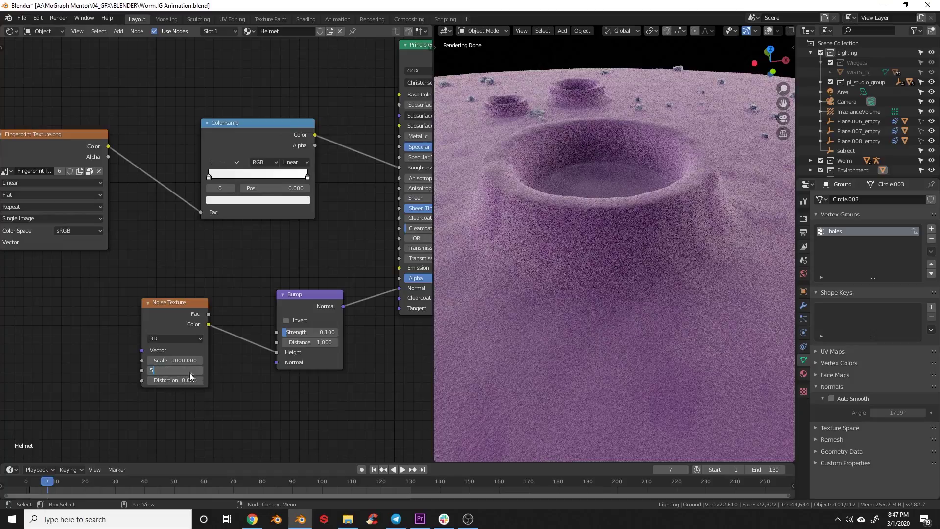
key(Return)
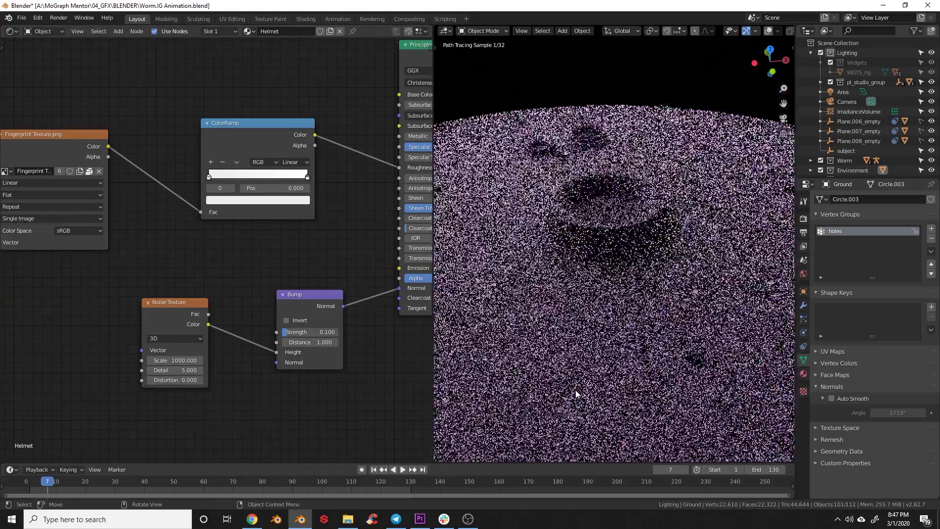
middle_drag(622, 401, 591, 395)
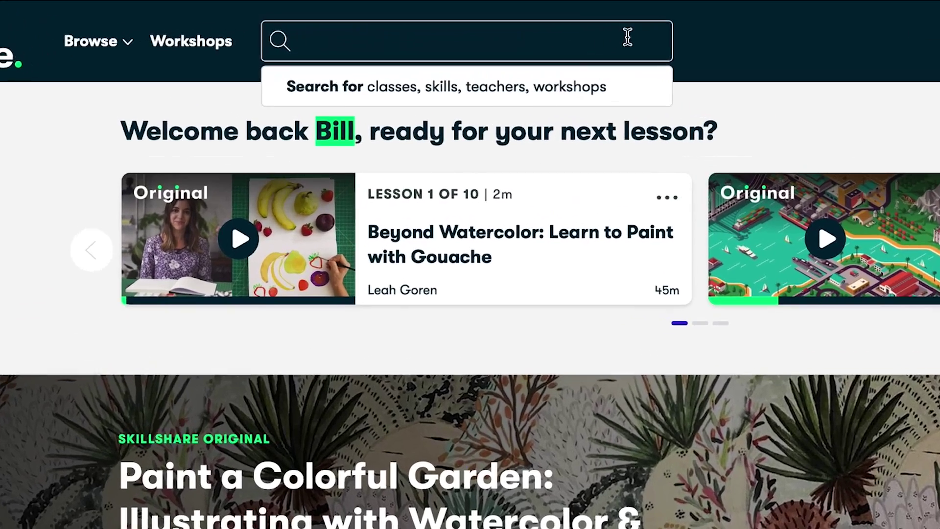
Search Skillshare for 'Logo De'.
text(Logo De)
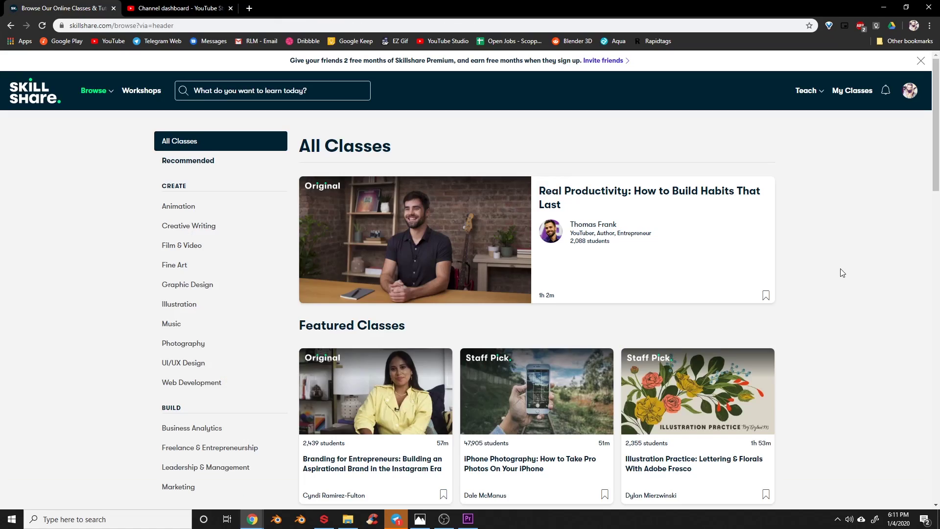
Browse down through Skillshare's featured, trending and popular classes and the workshops list.
scroll(839, 271, down, 3)
scroll(842, 272, down, 5)
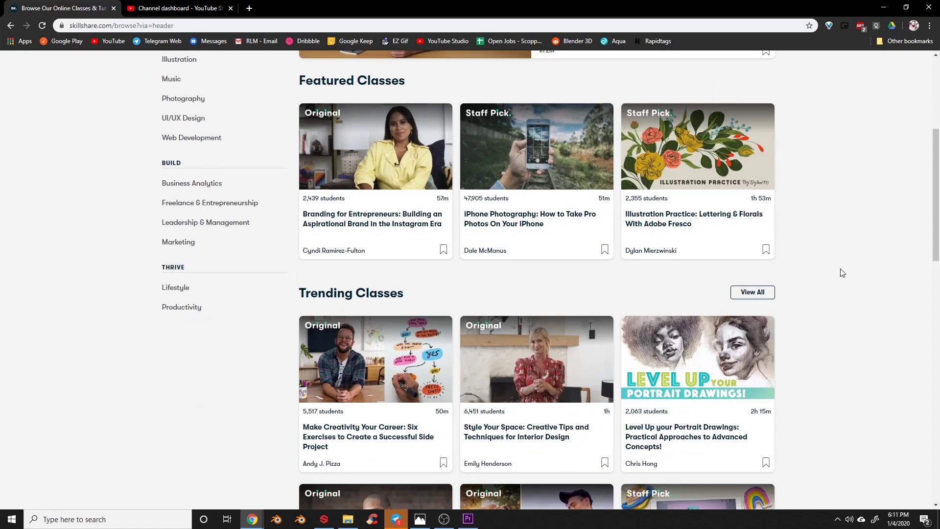
scroll(842, 272, down, 5)
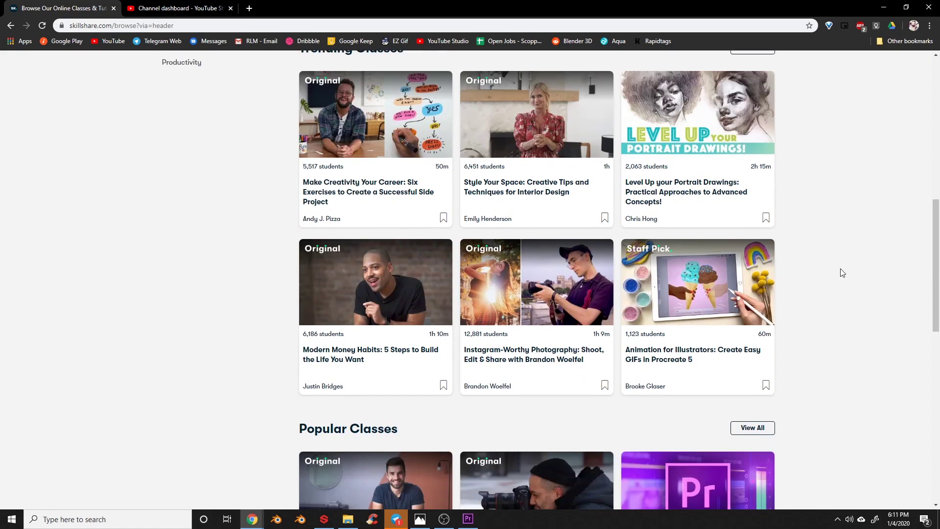
scroll(842, 273, down, 3)
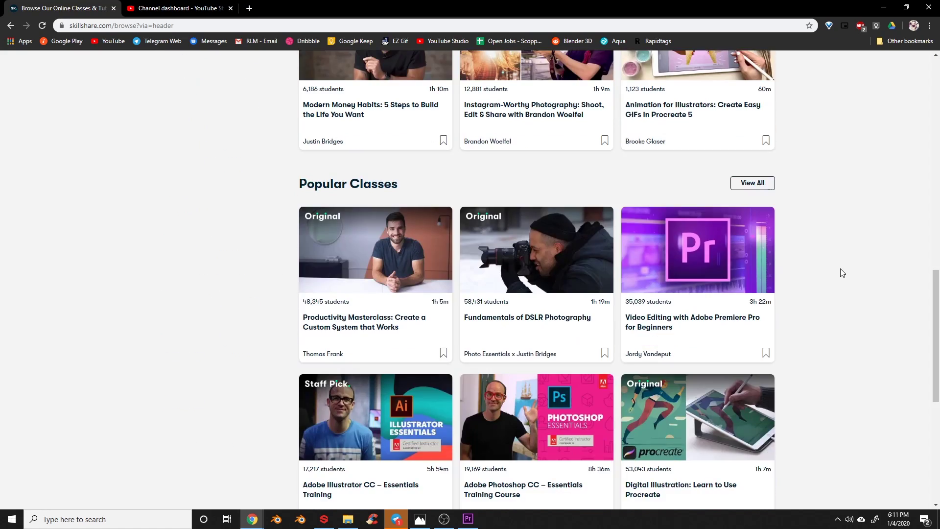
scroll(842, 273, down, 2)
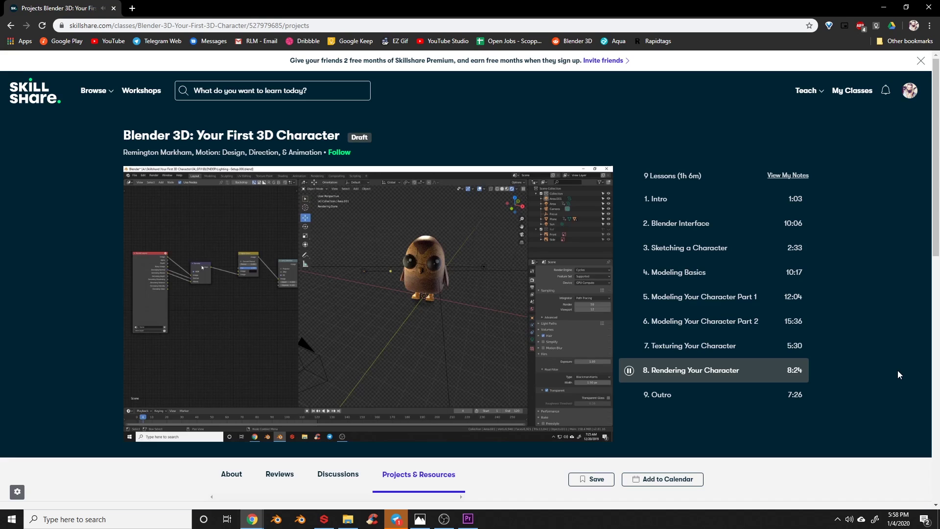
scroll(897, 370, down, 3)
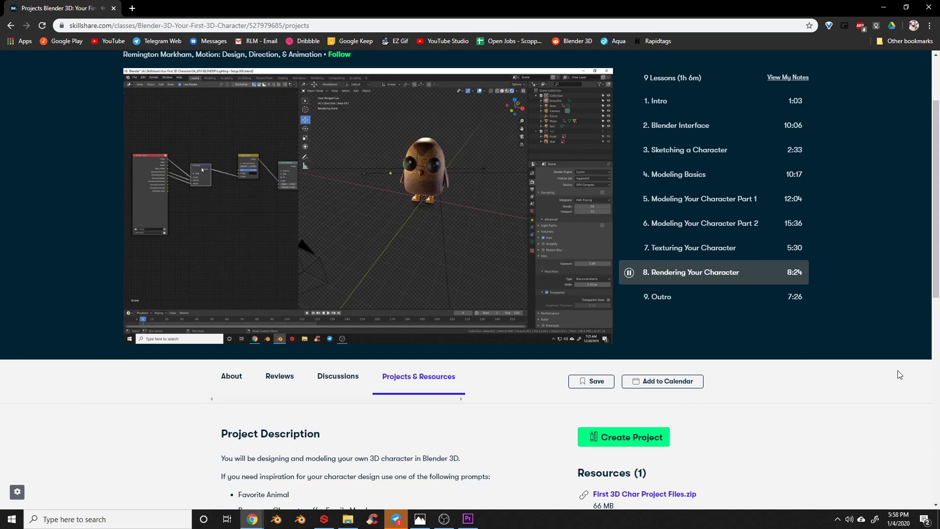
scroll(897, 370, down, 3)
scroll(898, 371, down, 3)
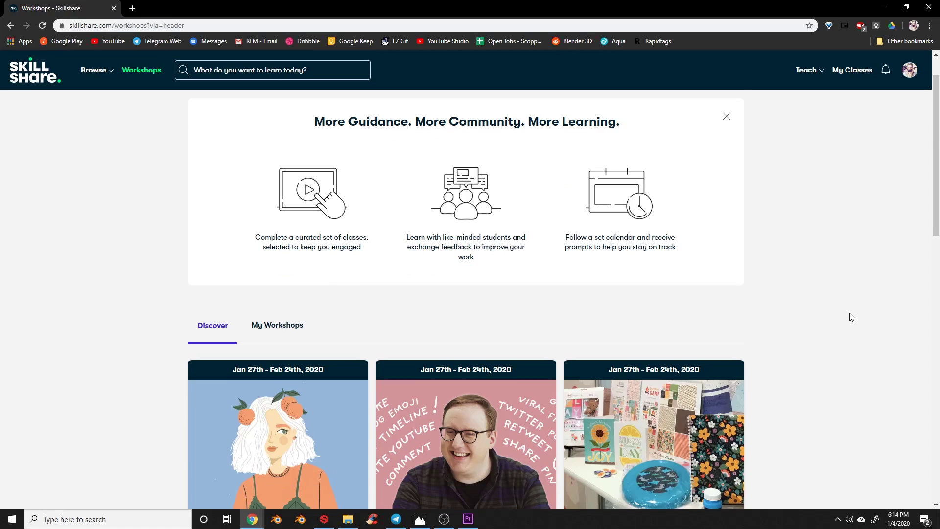
scroll(850, 312, down, 2)
scroll(851, 317, down, 2)
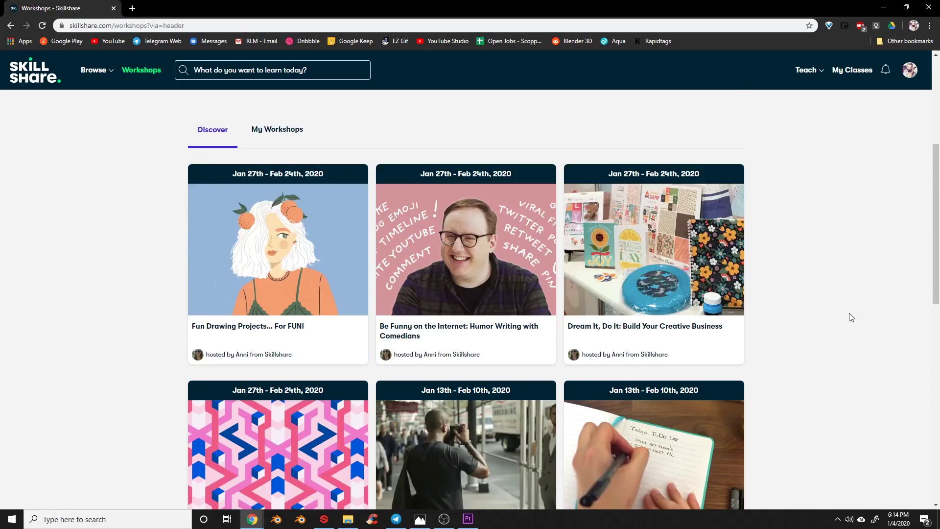
scroll(851, 317, down, 3)
scroll(851, 316, down, 4)
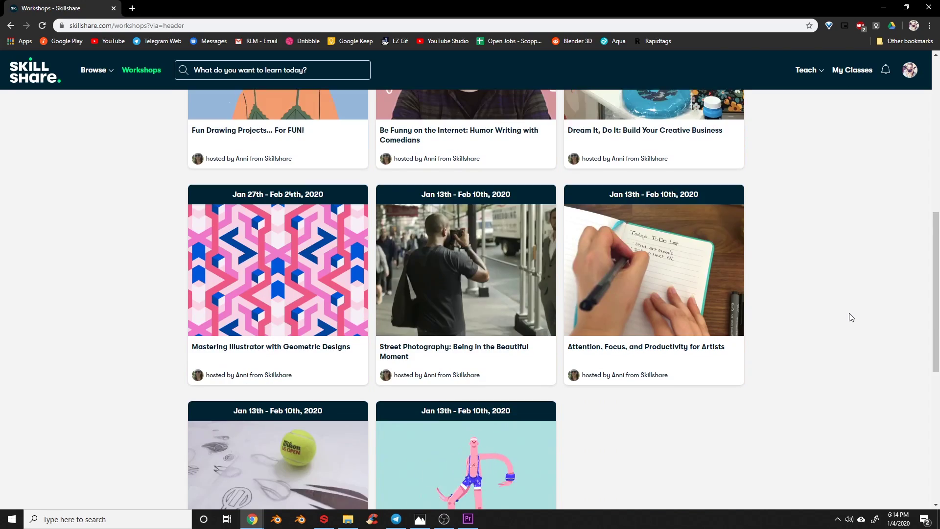
scroll(851, 317, down, 2)
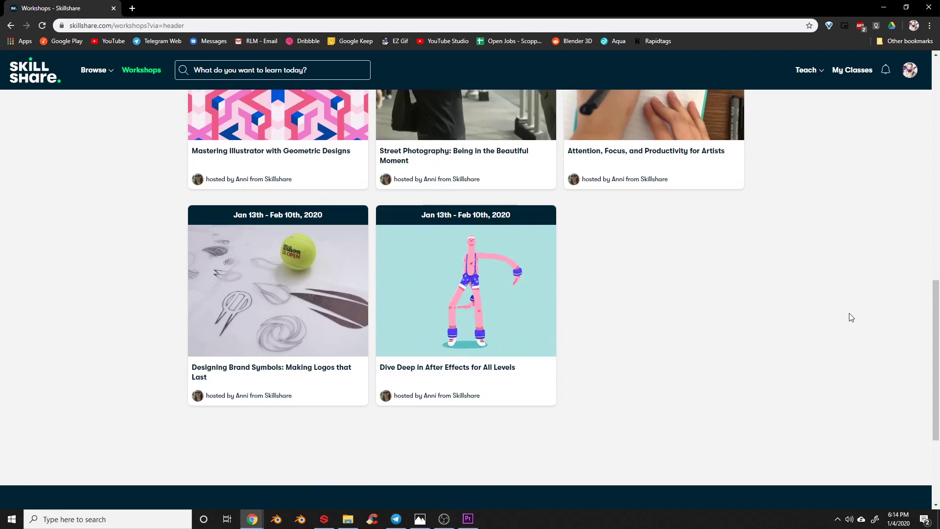